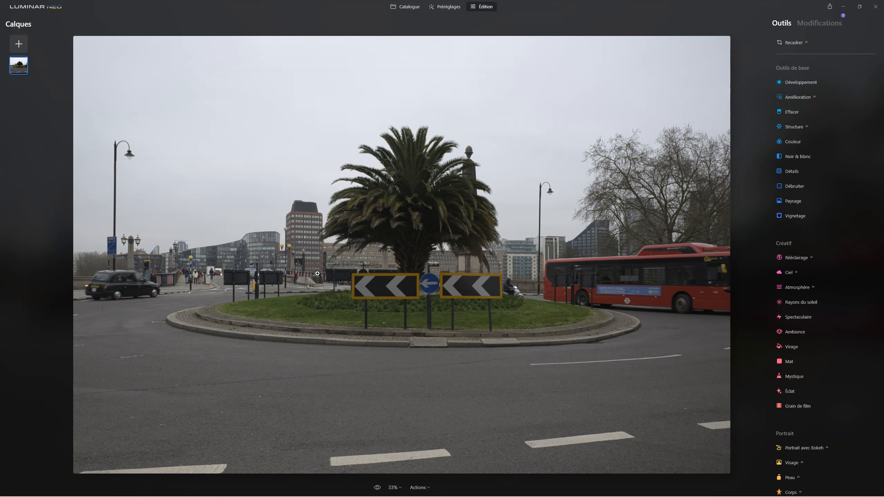
Step: Open the folder of custom skies from the sky selection of the Ciel tool
{"action": "left_click_drag", "start_coordinate": [325, 263], "coordinate": [362, 290]}
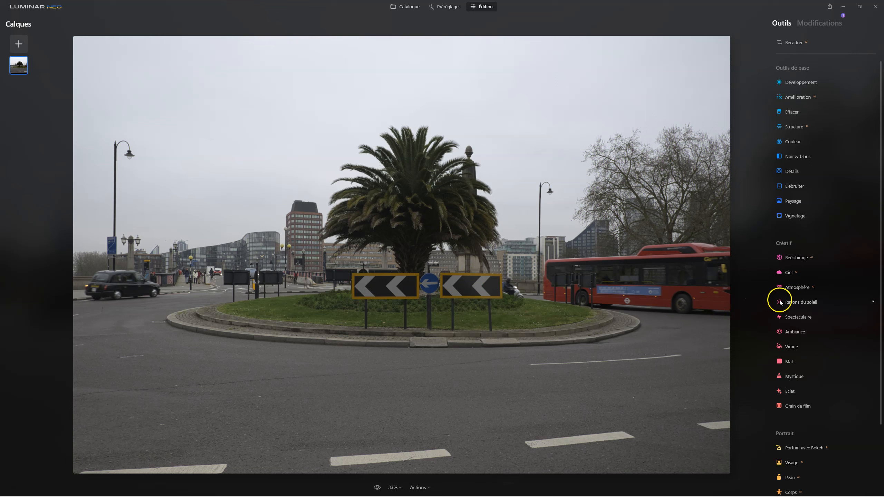
{"action": "left_click", "coordinate": [788, 274]}
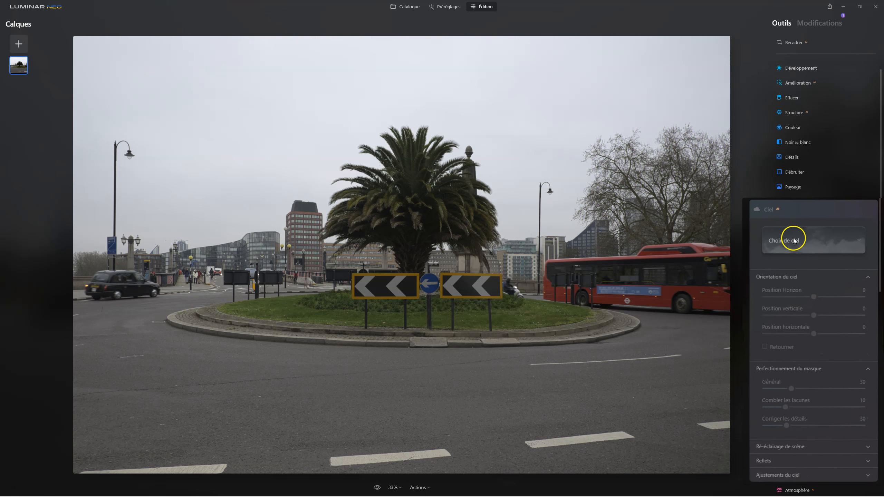
{"action": "left_click", "coordinate": [789, 225]}
{"action": "left_click", "coordinate": [787, 249]}
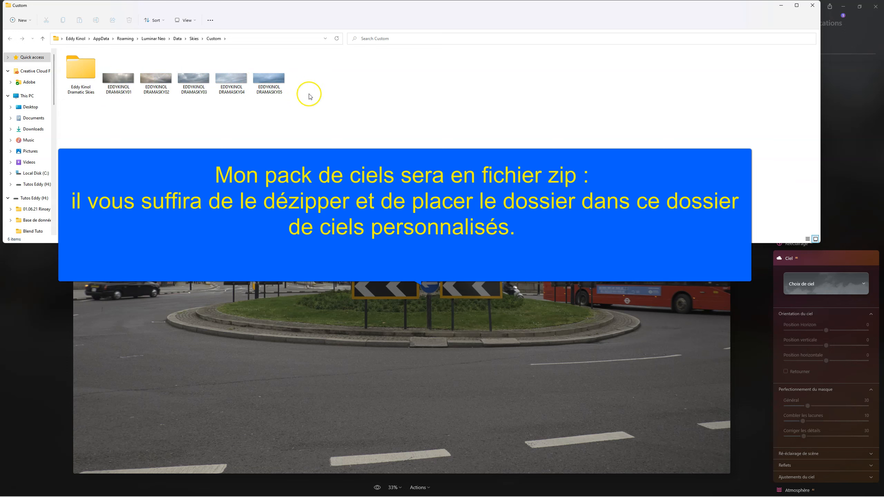
Step: Create a custom skies folder named with the author's name plus DramaSky, and move the five DRAMASKY images into it
{"action": "right_click", "coordinate": [321, 77]}
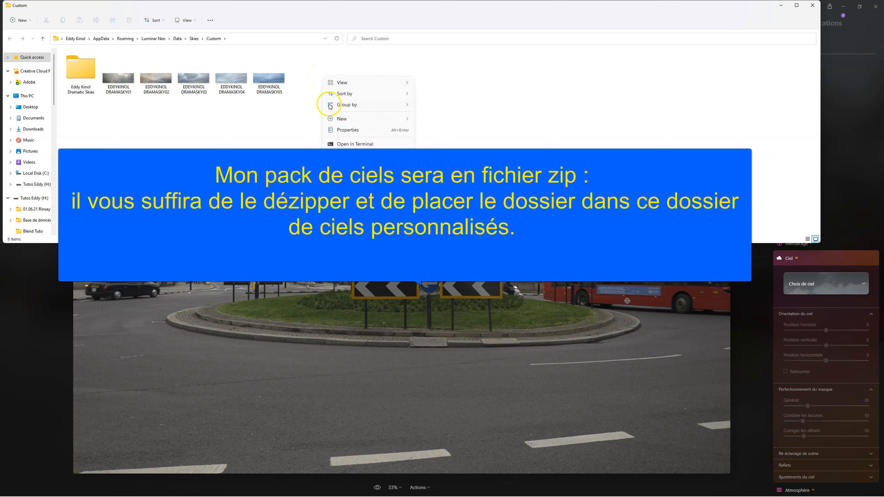
{"action": "mouse_move", "coordinate": [348, 120]}
{"action": "left_click", "coordinate": [440, 119]}
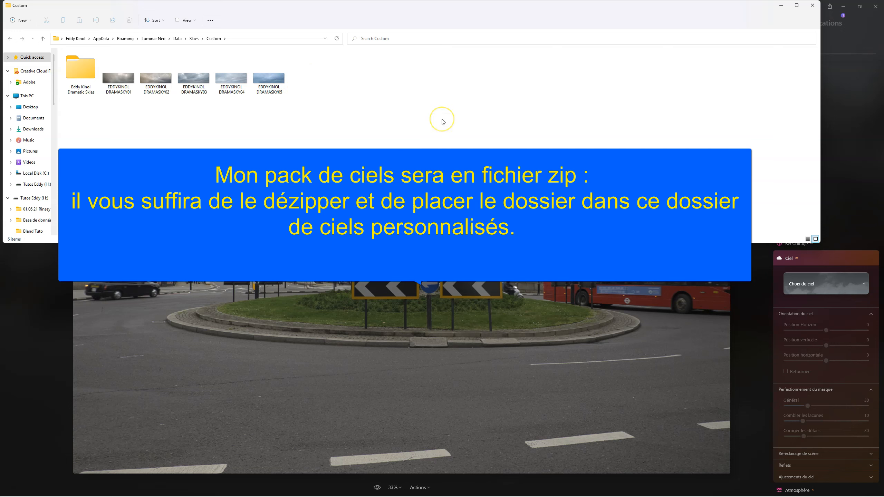
{"action": "type", "text": "Eddy Kinol Dram"}
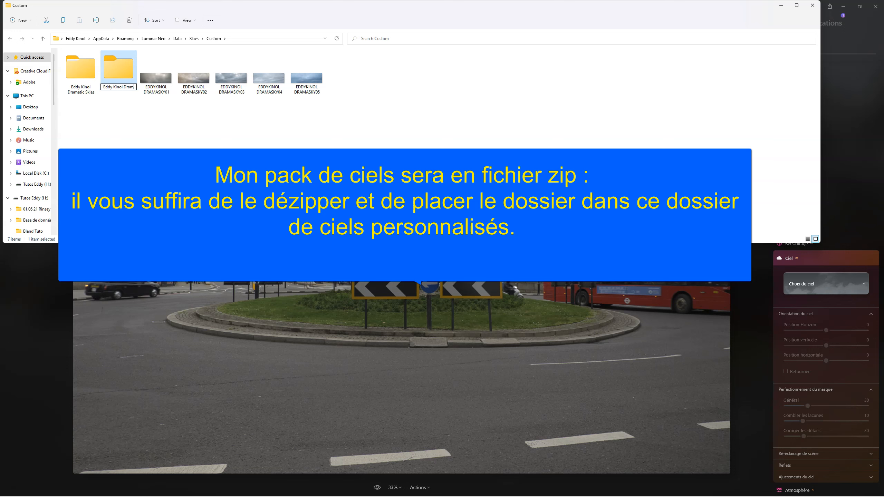
{"action": "type", "text": "aSky"}
{"action": "key", "text": "Return"}
{"action": "left_click_drag", "start_coordinate": [347, 72], "coordinate": [84, 81]}
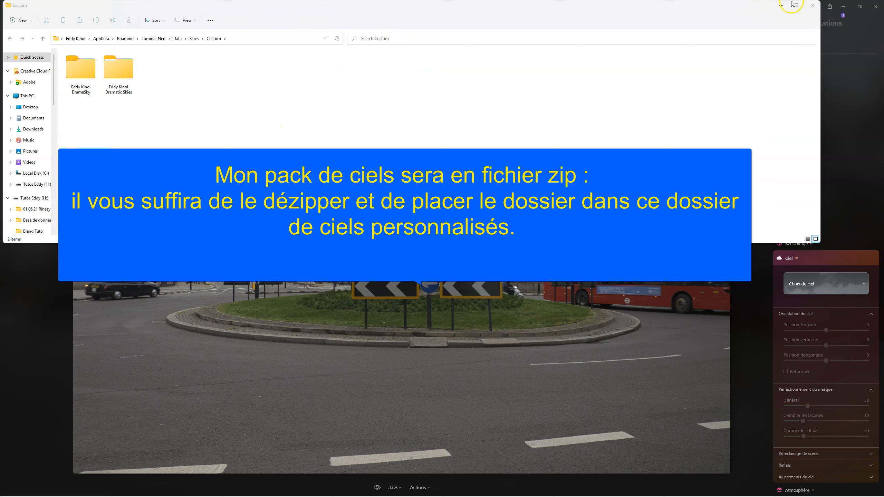
{"action": "left_click", "coordinate": [813, 4]}
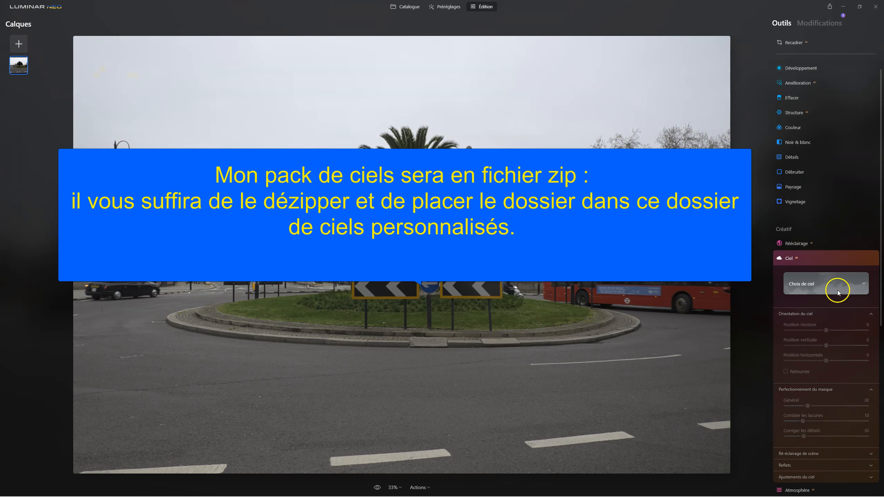
Step: Display the new DramaSky collection in the Ciel tool's sky selection
{"action": "left_click", "coordinate": [831, 286]}
{"action": "left_click", "coordinate": [781, 256]}
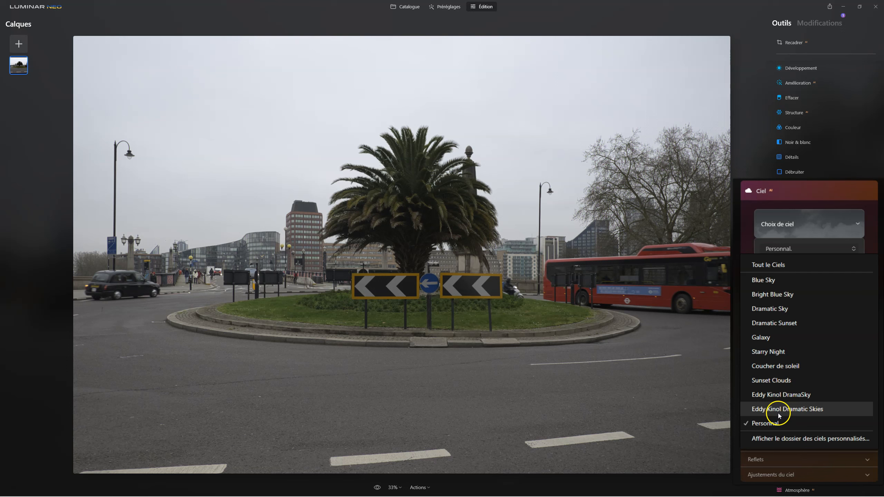
{"action": "left_click", "coordinate": [777, 395]}
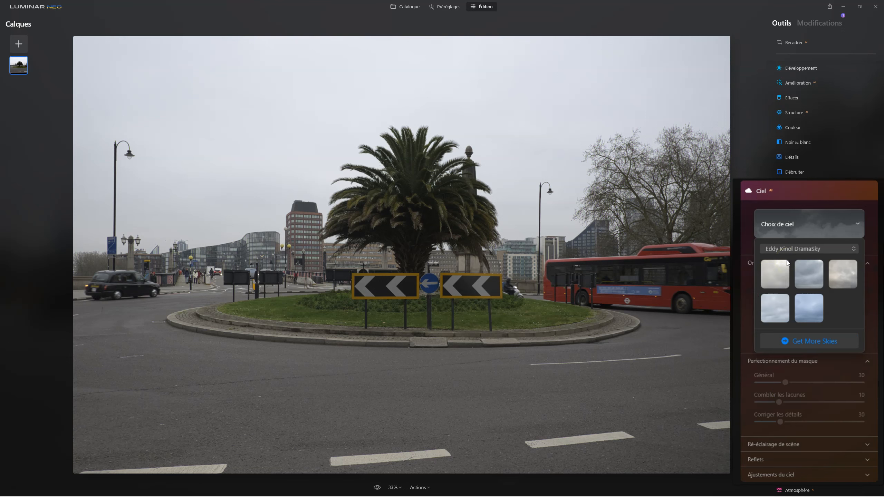
Step: Reopen the custom skies folder to view its subfolders and close it again
{"action": "left_click", "coordinate": [790, 249]}
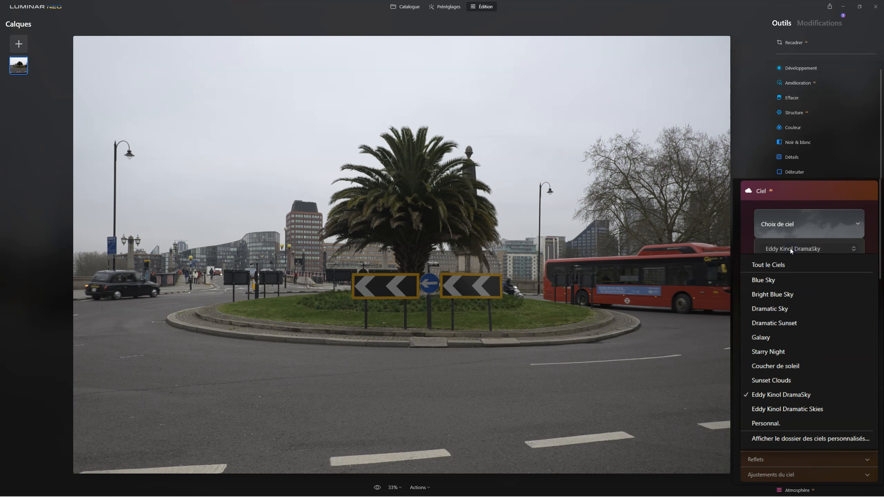
{"action": "left_click", "coordinate": [778, 438]}
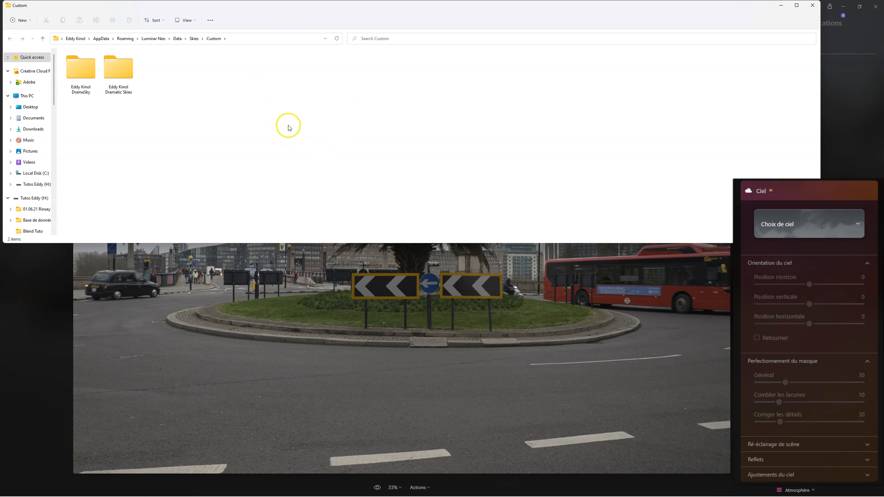
{"action": "left_click", "coordinate": [813, 5]}
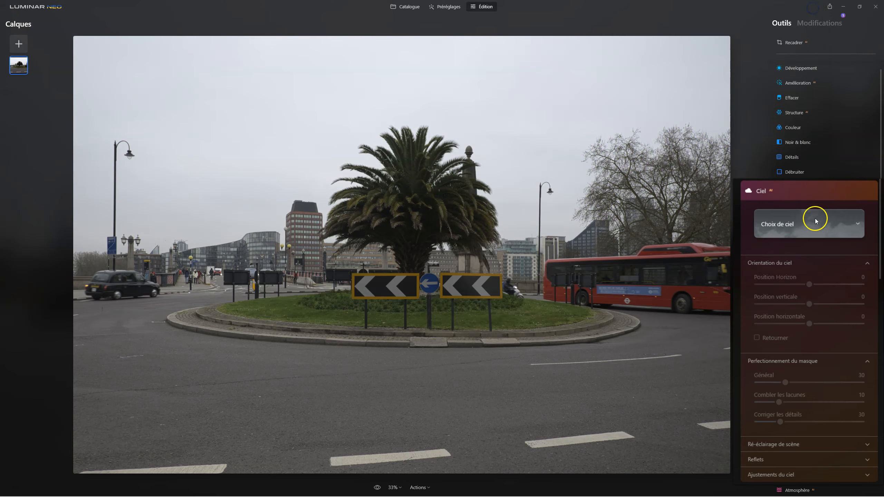
Step: Apply the DRAMASKY01 sky to the photo and set its horizon position to -16
{"action": "left_click", "coordinate": [812, 227]}
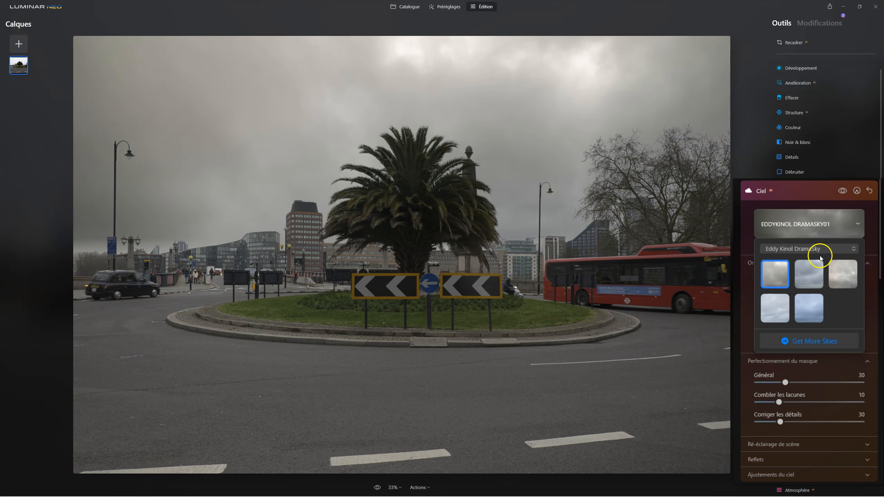
{"action": "left_click", "coordinate": [785, 227]}
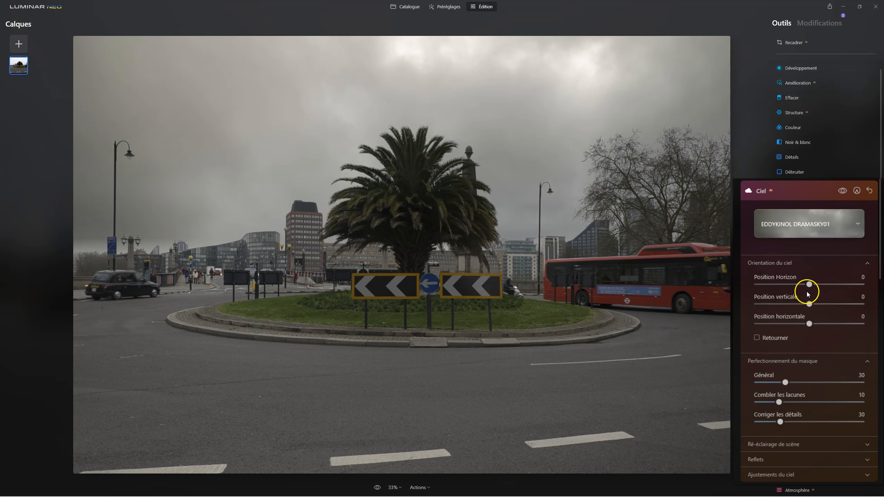
{"action": "left_click_drag", "start_coordinate": [809, 284], "coordinate": [800, 285]}
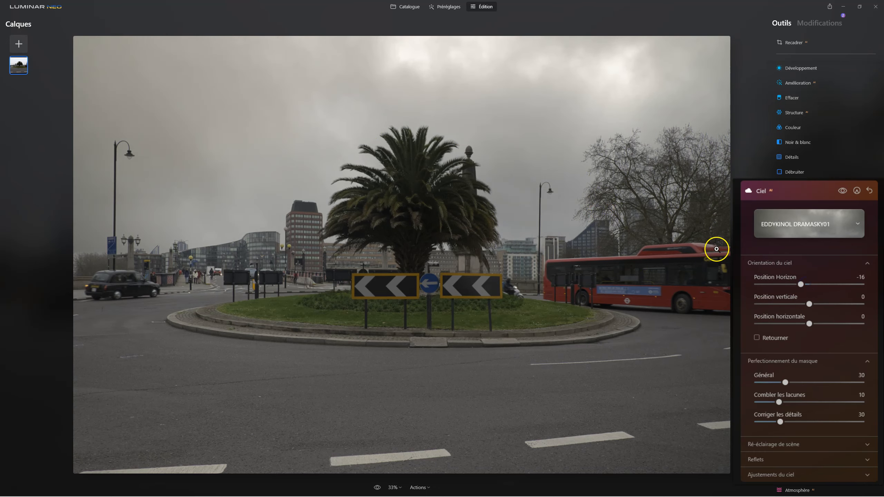
Step: Expand the sky's relighting, reflection and adjustment settings, and set relight intensity to 67 and relight saturation to 56
{"action": "scroll", "coordinate": [860, 344], "scroll_direction": "down", "scroll_amount": 6}
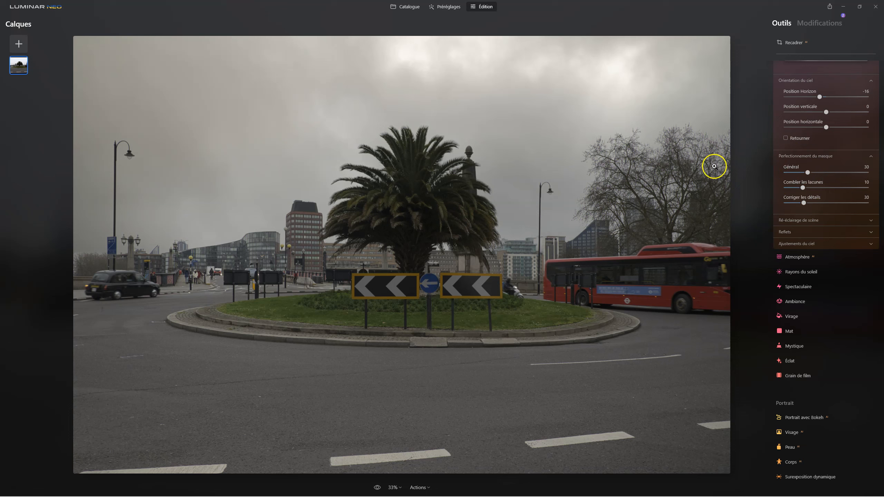
{"action": "left_click", "coordinate": [800, 220]}
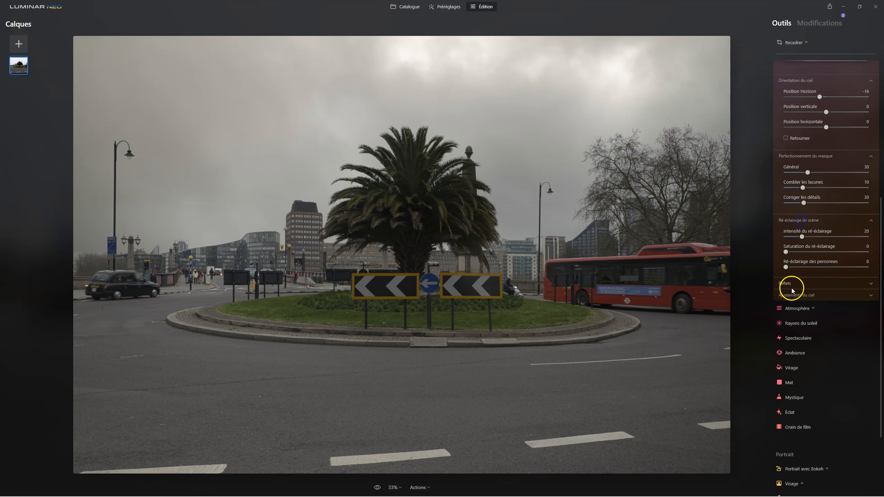
{"action": "left_click", "coordinate": [788, 289]}
{"action": "left_click", "coordinate": [794, 328]}
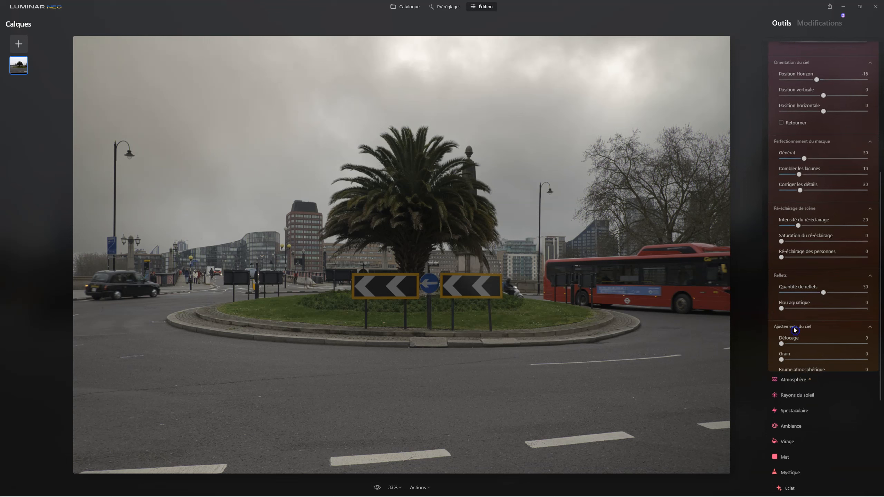
{"action": "left_click_drag", "start_coordinate": [792, 209], "coordinate": [835, 202]}
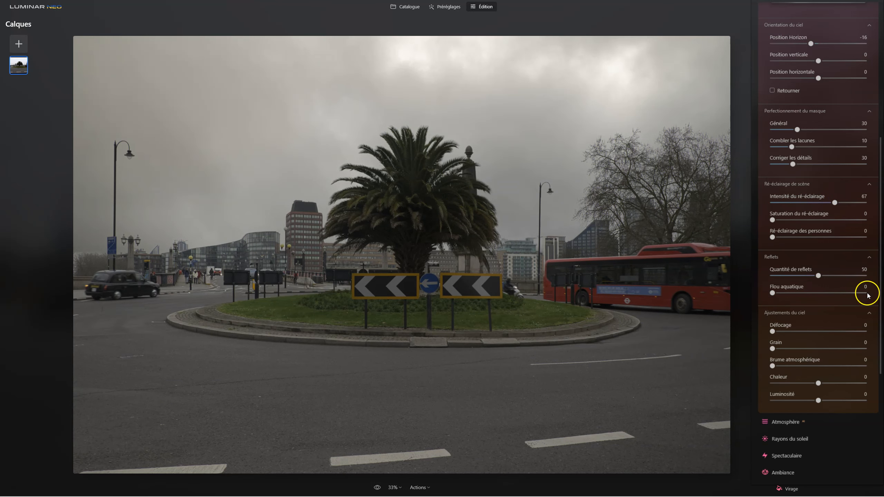
{"action": "left_click_drag", "start_coordinate": [772, 220], "coordinate": [824, 223]}
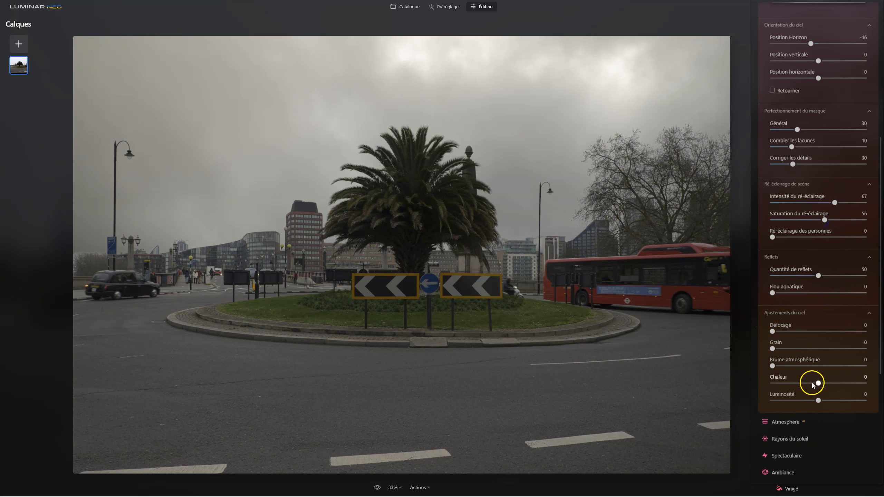
Step: Set the sky's warmth to -20, and try brightness 62 and atmospheric haze 86 before resetting both to 0
{"action": "left_click_drag", "start_coordinate": [818, 383], "coordinate": [846, 400]}
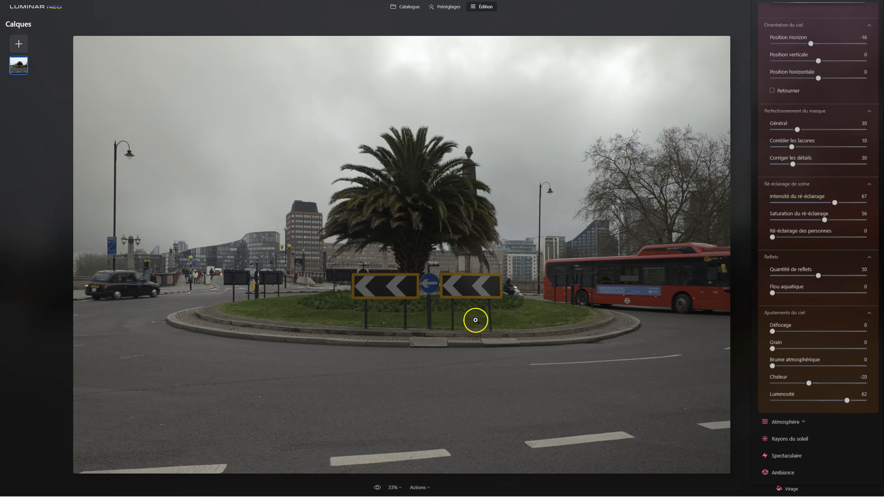
{"action": "left_click_drag", "start_coordinate": [847, 400], "coordinate": [810, 401]}
{"action": "double_click", "coordinate": [810, 400]}
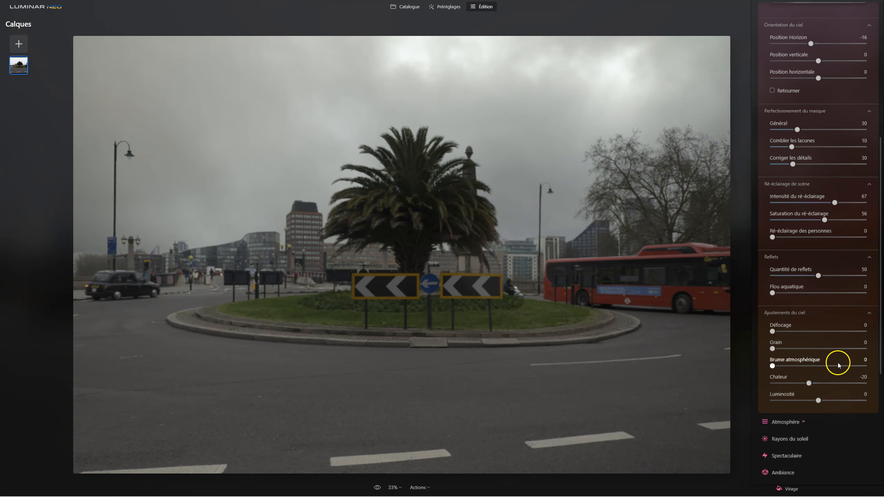
{"action": "left_click_drag", "start_coordinate": [771, 366], "coordinate": [855, 364]}
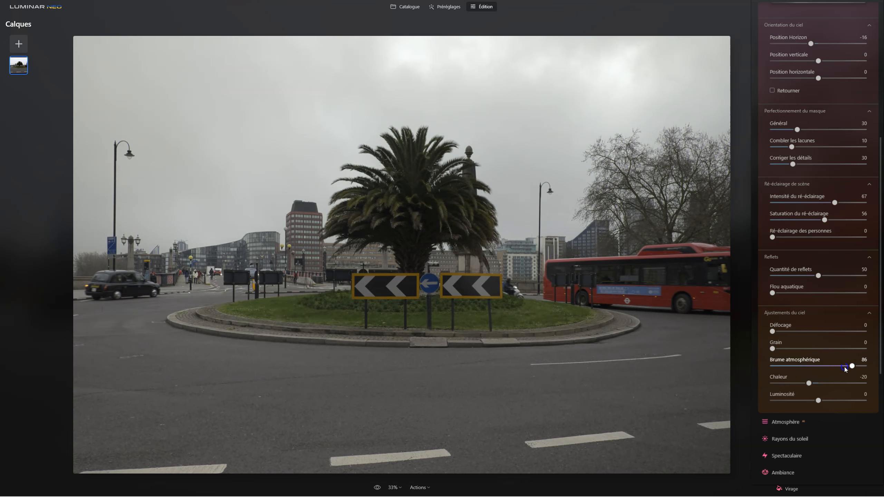
{"action": "left_click_drag", "start_coordinate": [854, 367], "coordinate": [756, 385]}
Step: Try the DRAMASKY03 sky in place of the current one
{"action": "scroll", "coordinate": [827, 164], "scroll_direction": "up", "scroll_amount": 5}
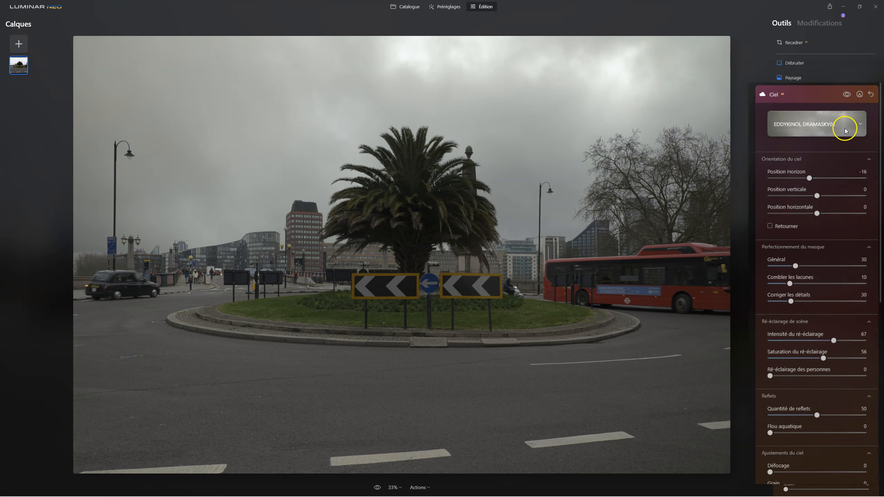
{"action": "left_click", "coordinate": [845, 134]}
{"action": "left_click", "coordinate": [805, 139]}
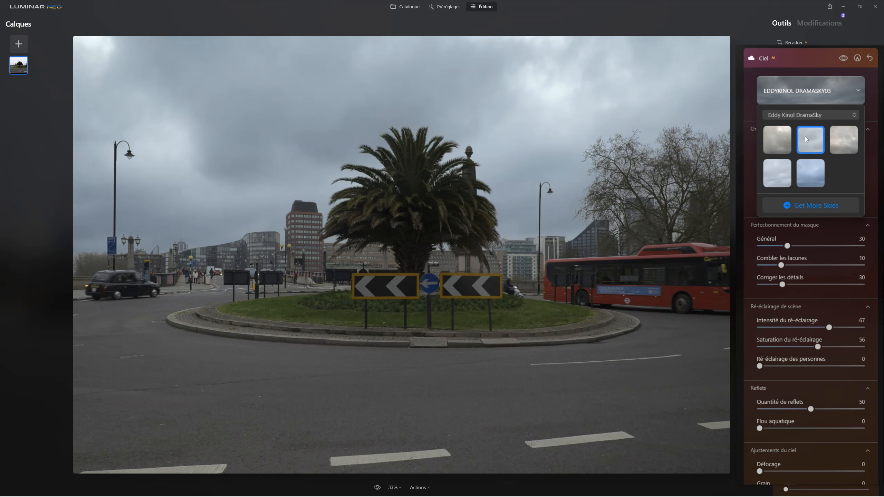
Step: Switch to the DRAMASKY02 sky with warmth 29 and brightness 40, and set the relight intensity to 40
{"action": "scroll", "coordinate": [775, 387], "scroll_direction": "down", "scroll_amount": 4}
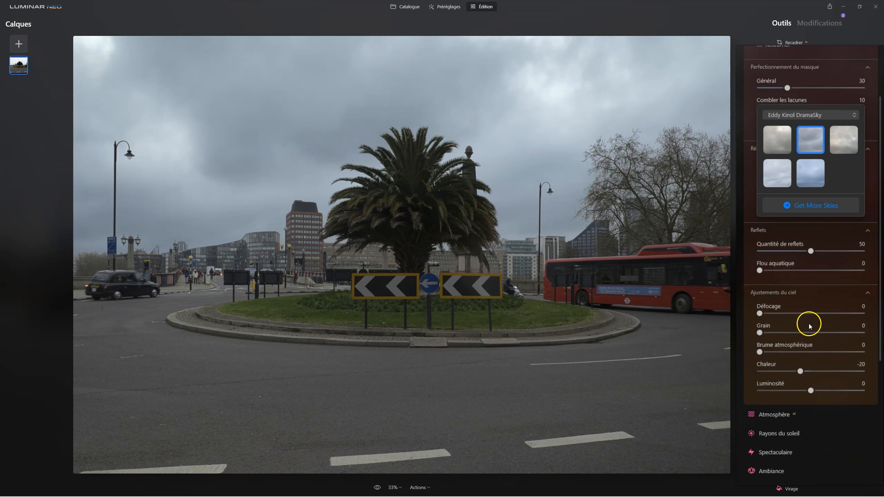
{"action": "left_click", "coordinate": [842, 143]}
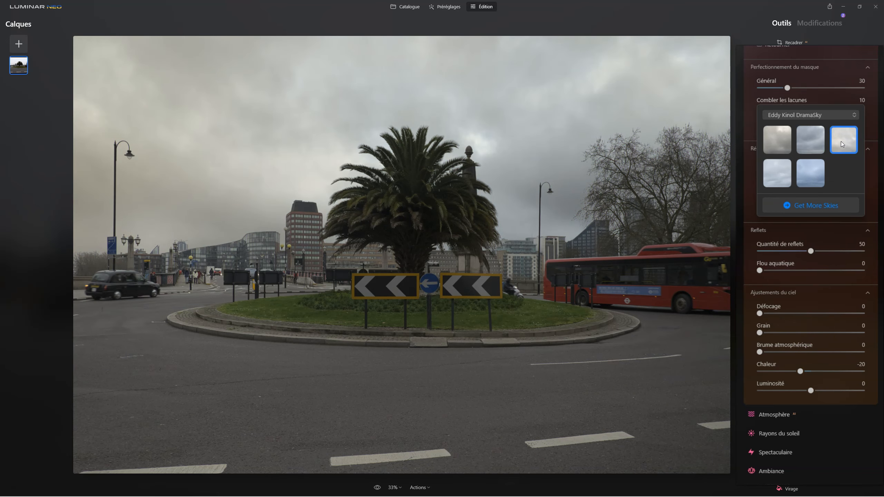
{"action": "left_click", "coordinate": [799, 371]}
{"action": "left_click_drag", "start_coordinate": [802, 371], "coordinate": [811, 371]}
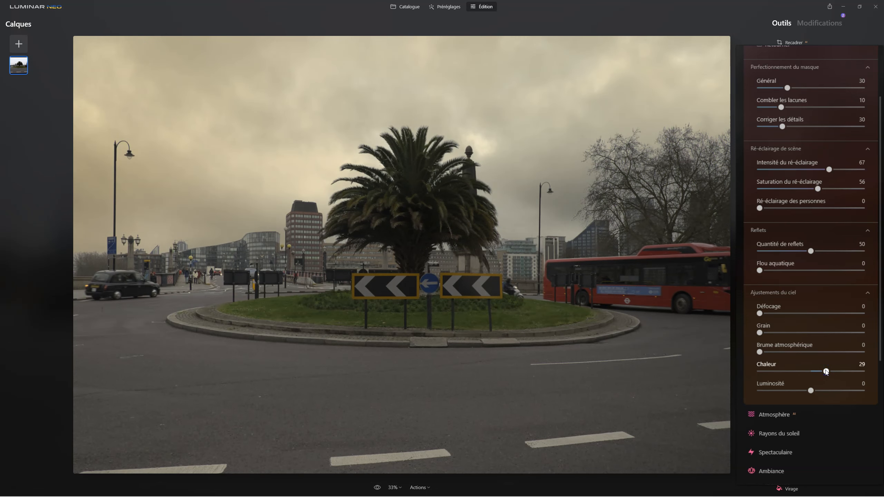
{"action": "left_click_drag", "start_coordinate": [810, 390], "coordinate": [833, 387]}
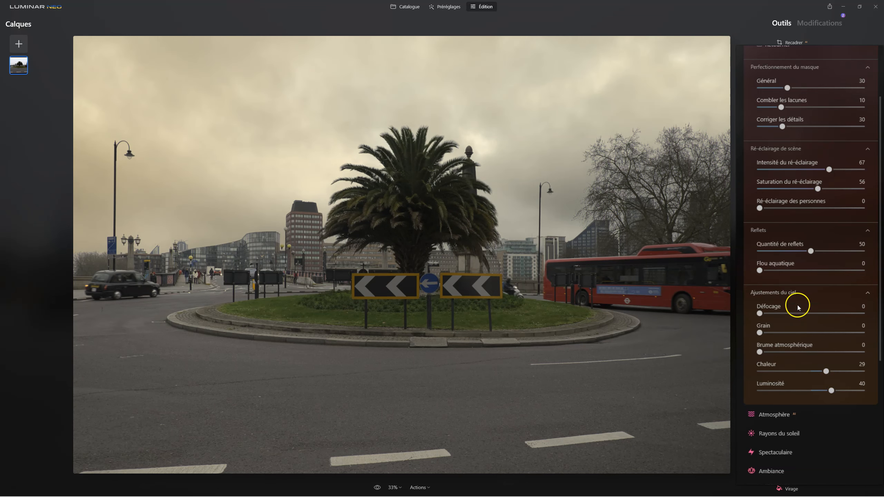
{"action": "left_click_drag", "start_coordinate": [832, 171], "coordinate": [802, 171]}
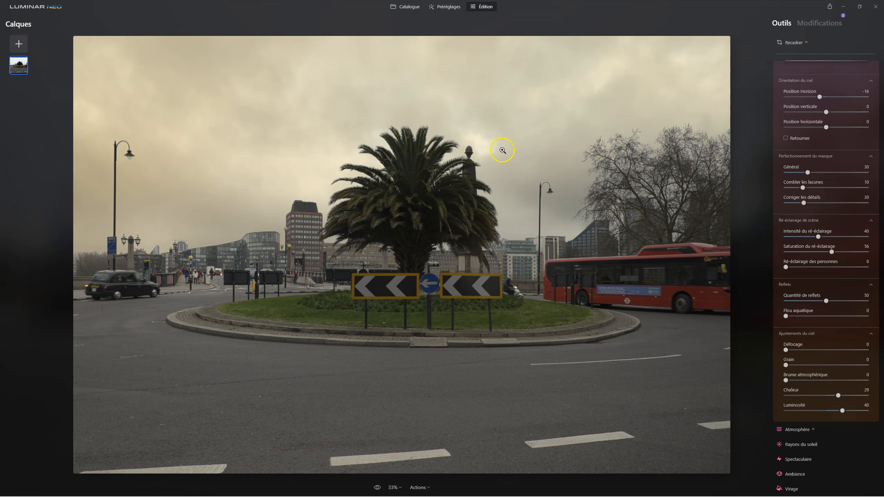
Step: Replace the sky with DRAMASKY04 and set its warmth to -20
{"action": "scroll", "coordinate": [814, 276], "scroll_direction": "up", "scroll_amount": 6}
{"action": "left_click", "coordinate": [813, 276]}
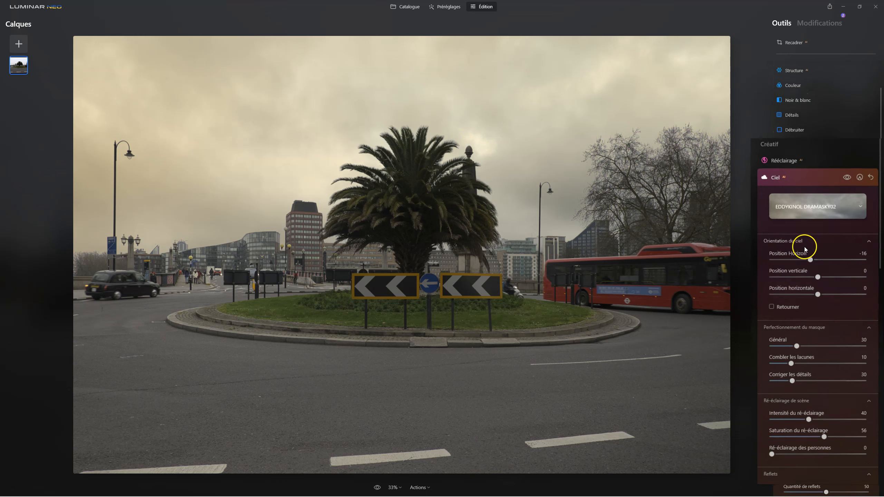
{"action": "left_click", "coordinate": [772, 230]}
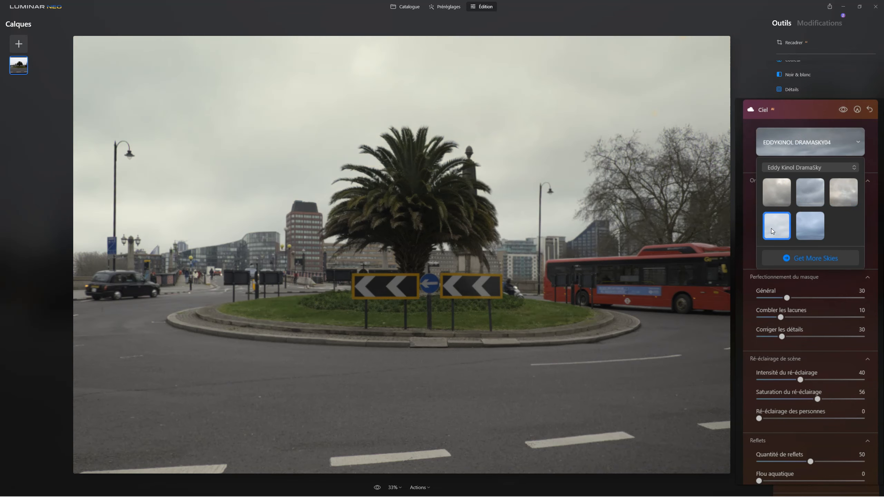
{"action": "left_click", "coordinate": [784, 141]}
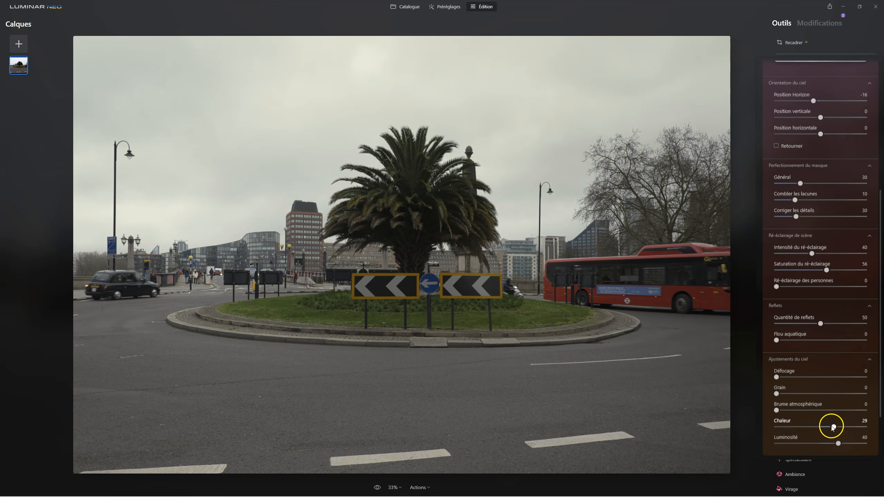
{"action": "left_click_drag", "start_coordinate": [826, 455], "coordinate": [806, 455]}
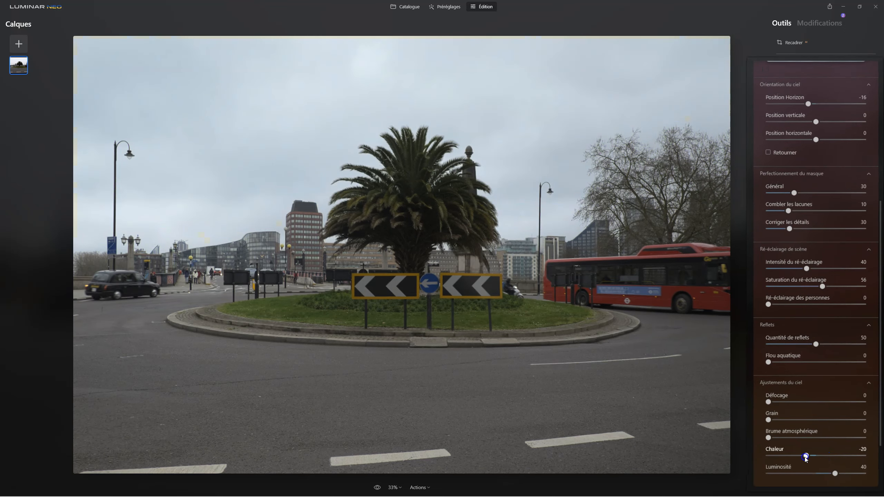
Step: Reset the sky's warmth to 0, and set its brightness to -48 and the scene relight intensity to 32
{"action": "double_click", "coordinate": [834, 473]}
{"action": "left_click_drag", "start_coordinate": [815, 473], "coordinate": [794, 477]}
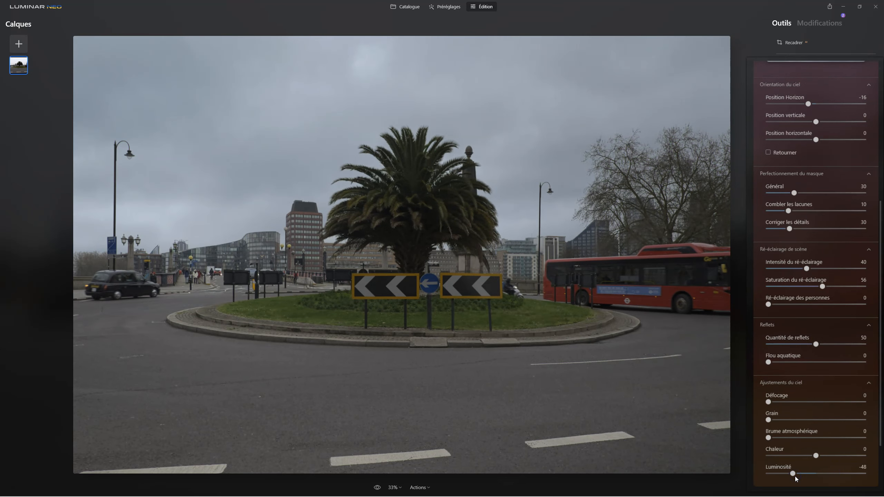
{"action": "mouse_move", "coordinate": [807, 268]}
{"action": "left_mouse_down"}
{"action": "mouse_move", "coordinate": [766, 271]}
{"action": "mouse_move", "coordinate": [799, 271]}
{"action": "left_mouse_up"}
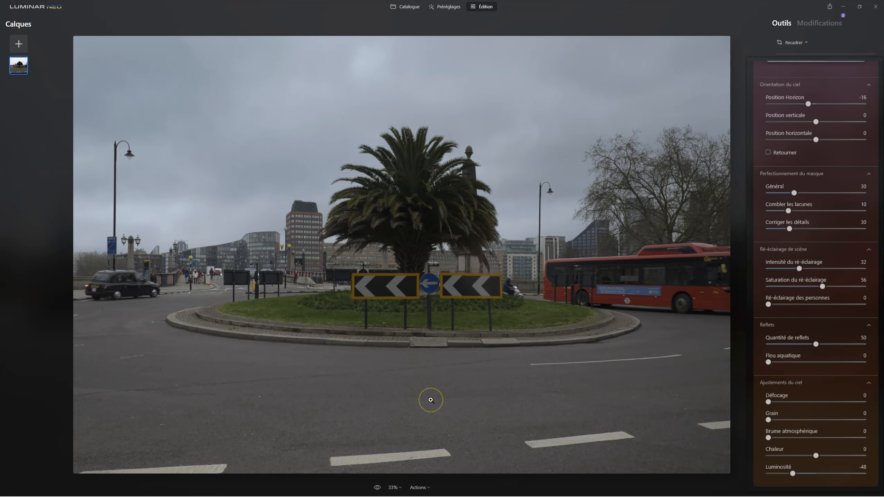
Step: Replace the sky with DRAMASKY05, set its brightness to 0, and close the sky settings
{"action": "scroll", "coordinate": [834, 332], "scroll_direction": "up", "scroll_amount": 5}
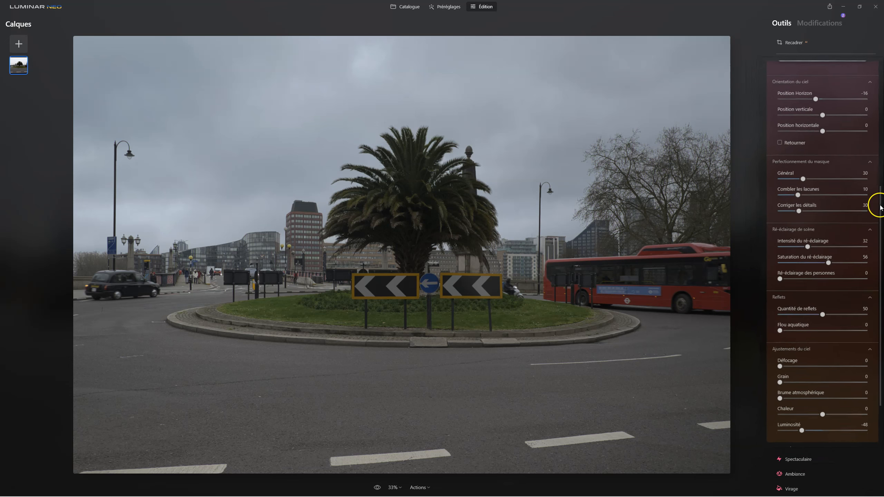
{"action": "left_click", "coordinate": [845, 134]}
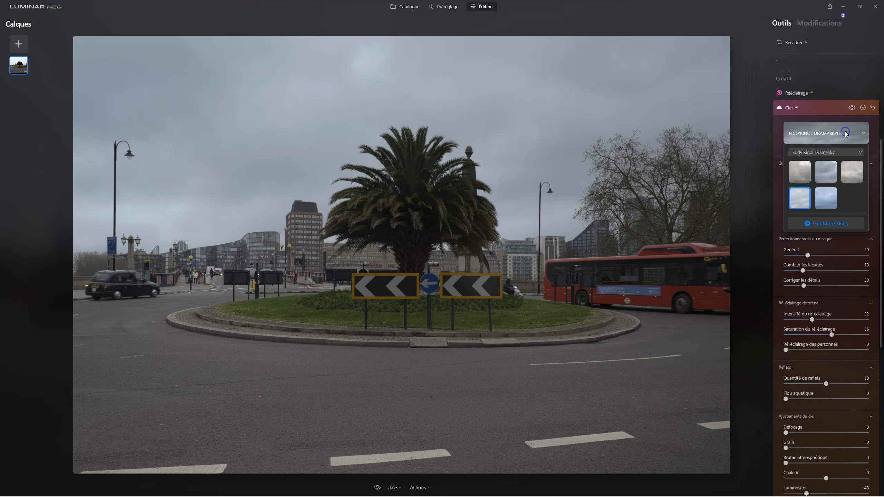
{"action": "left_click", "coordinate": [820, 171]}
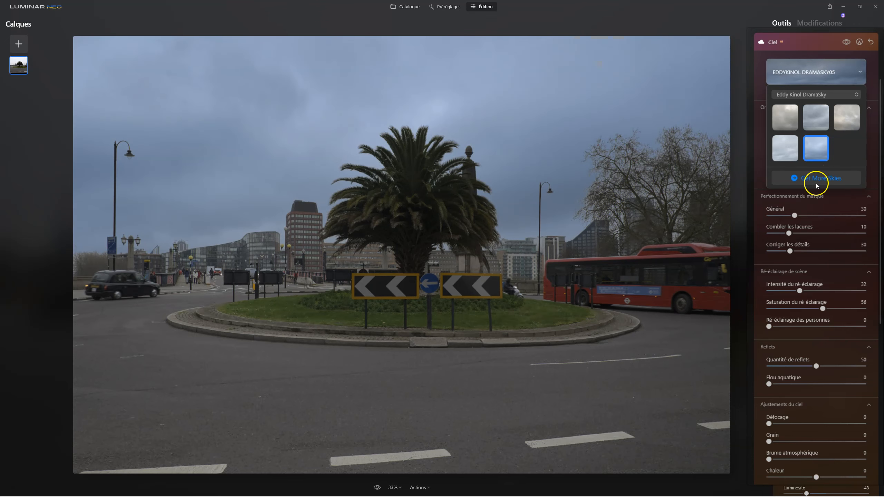
{"action": "scroll", "coordinate": [827, 279], "scroll_direction": "down", "scroll_amount": 1}
{"action": "scroll", "coordinate": [823, 451], "scroll_direction": "down", "scroll_amount": 3}
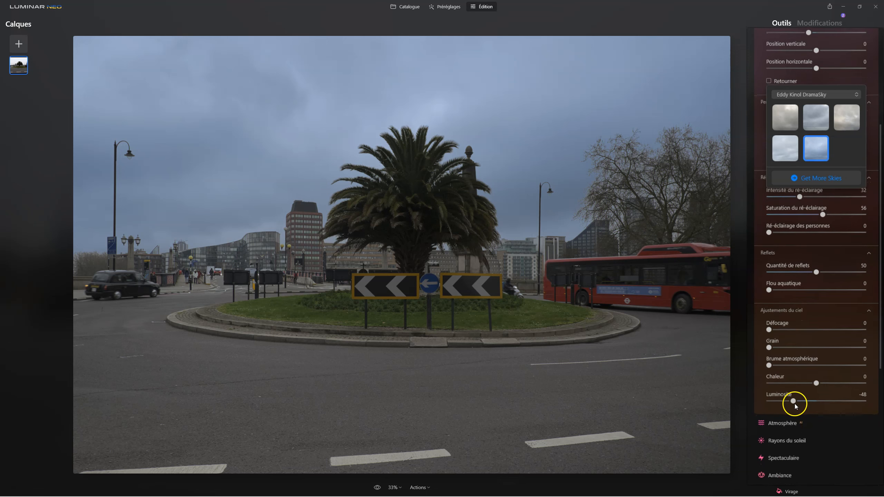
{"action": "left_click_drag", "start_coordinate": [793, 398], "coordinate": [816, 399]}
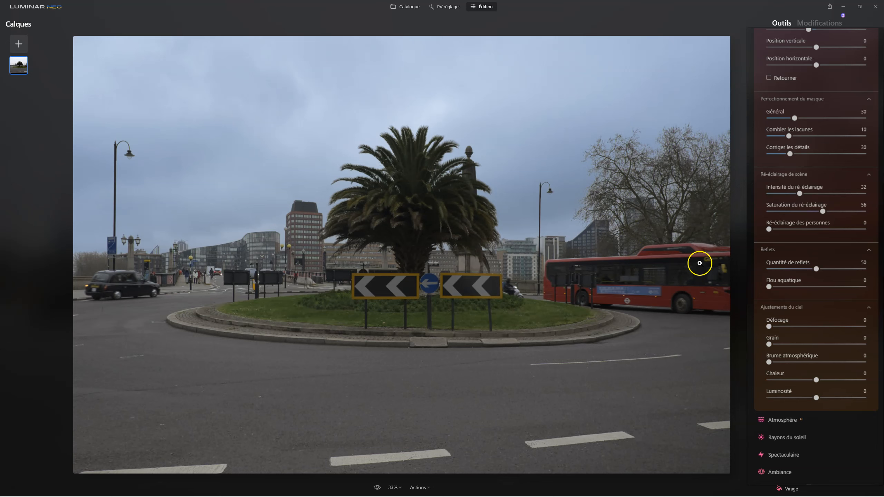
{"action": "scroll", "coordinate": [804, 133], "scroll_direction": "up", "scroll_amount": 6}
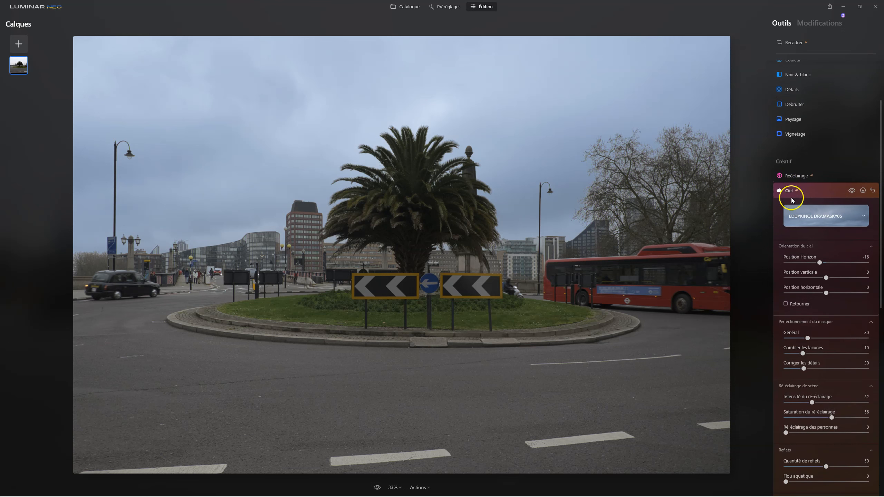
{"action": "left_click", "coordinate": [779, 190]}
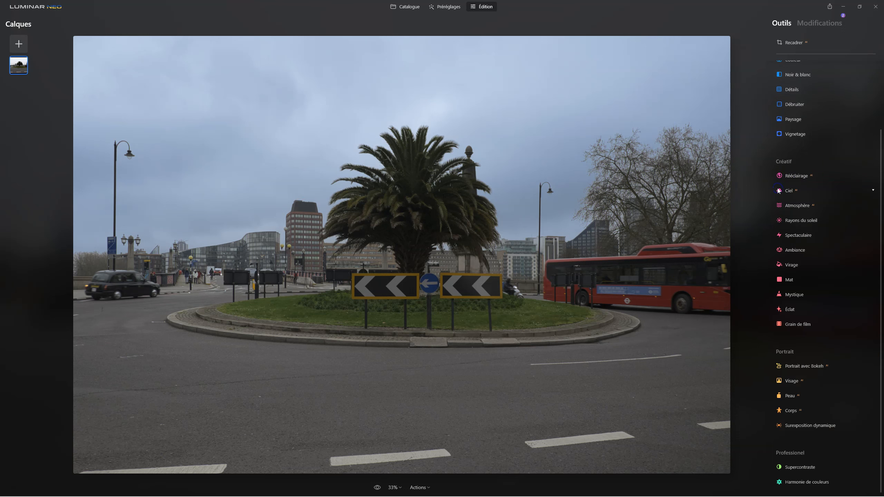
Step: Relight the photo with near brightness 52, far brightness 29 and depth 80, with the advanced relight settings expanded
{"action": "left_click", "coordinate": [795, 176]}
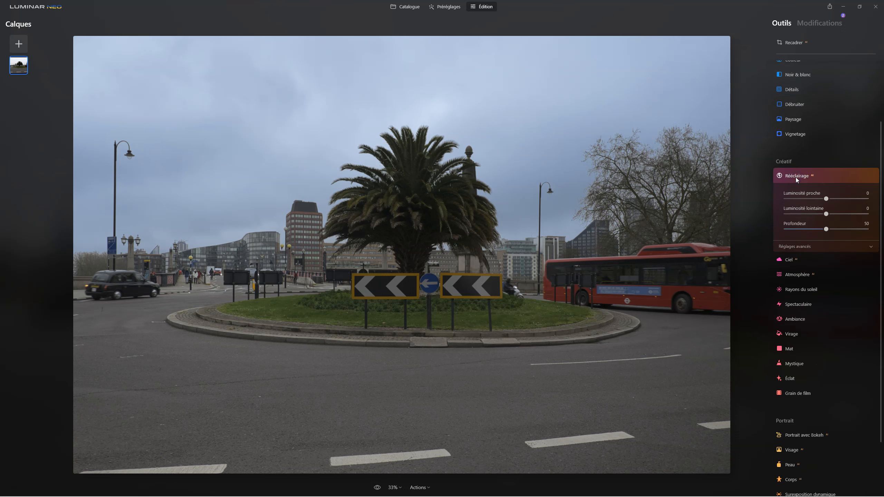
{"action": "left_click", "coordinate": [797, 246]}
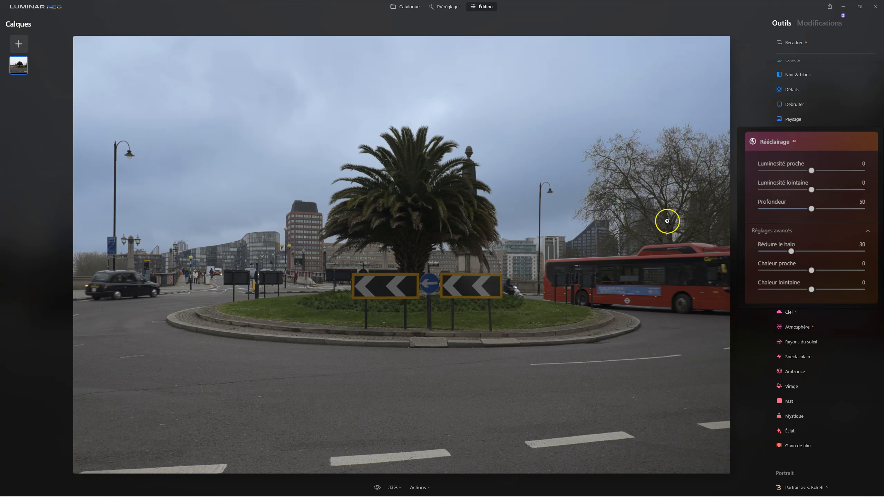
{"action": "left_click_drag", "start_coordinate": [807, 173], "coordinate": [812, 170]}
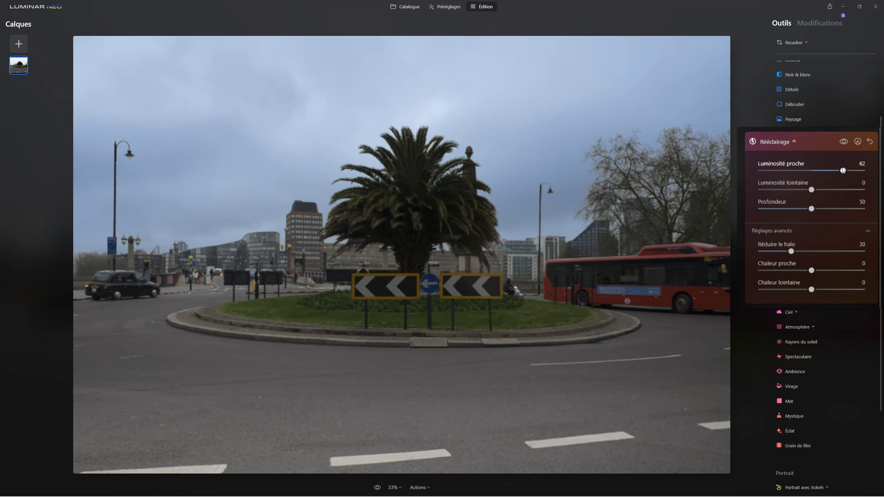
{"action": "left_click_drag", "start_coordinate": [842, 170], "coordinate": [838, 171]}
{"action": "left_click_drag", "start_coordinate": [812, 209], "coordinate": [827, 190]}
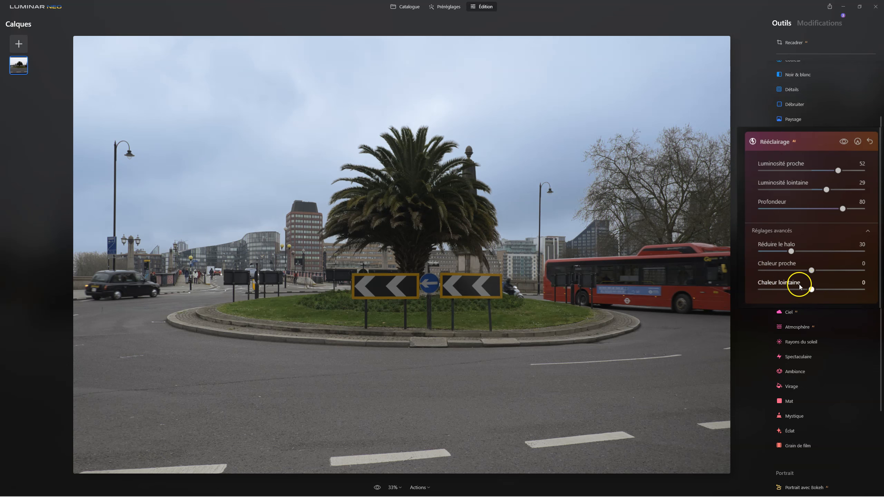
Step: Try a far warmth of 26 before resetting it to 0, set the near brightness to -3, and close the relight settings
{"action": "left_click_drag", "start_coordinate": [801, 290], "coordinate": [838, 289]}
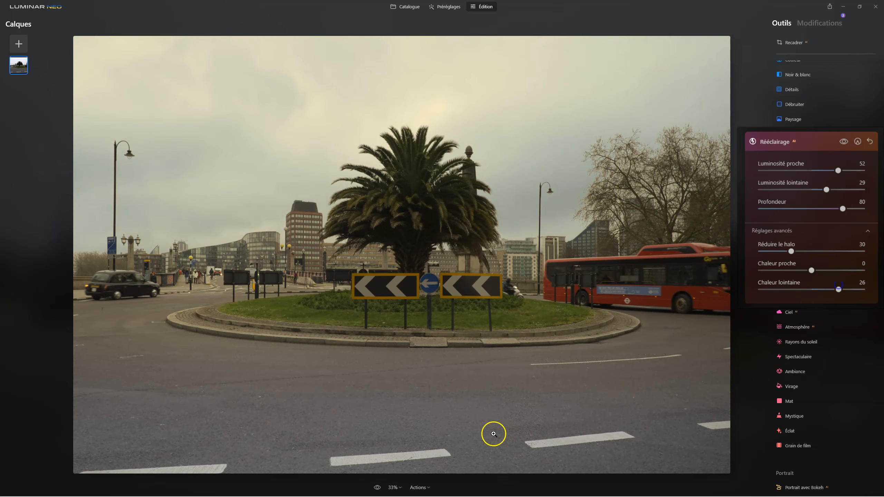
{"action": "left_click_drag", "start_coordinate": [840, 173], "coordinate": [809, 173]}
{"action": "left_click_drag", "start_coordinate": [838, 292], "coordinate": [813, 288]}
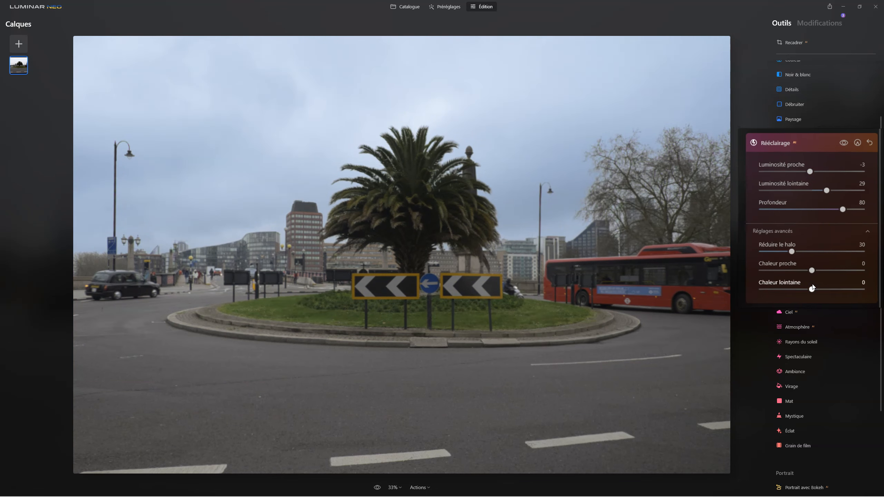
{"action": "left_click", "coordinate": [793, 177]}
Step: Switch to the web browser and open the Packs page of the photography website
{"action": "mouse_move", "coordinate": [490, 496]}
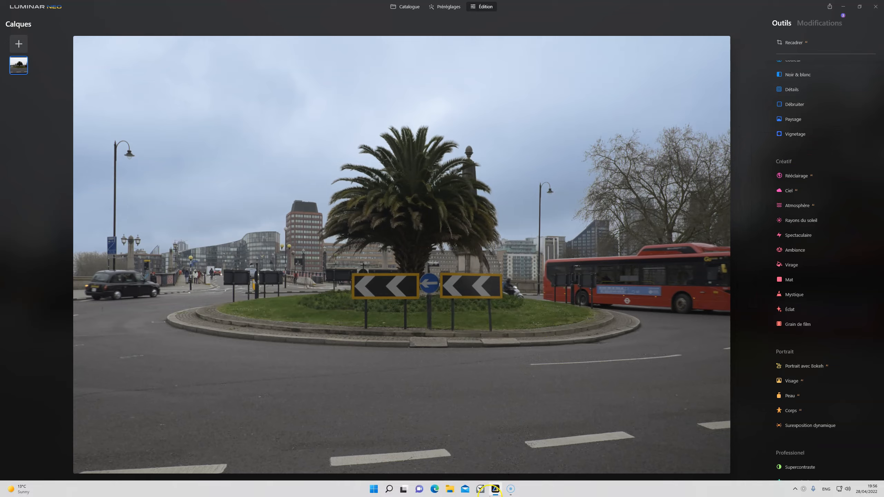
{"action": "left_click", "coordinate": [403, 491]}
{"action": "left_click", "coordinate": [638, 194]}
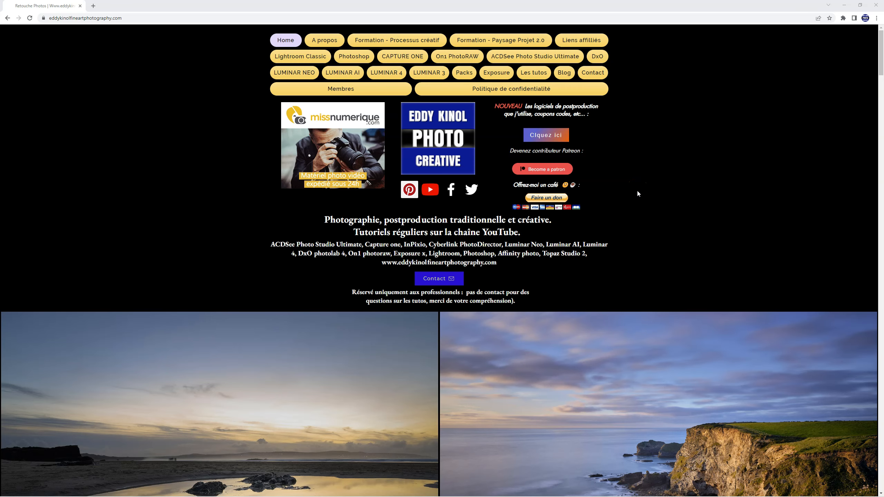
{"action": "left_click", "coordinate": [463, 73]}
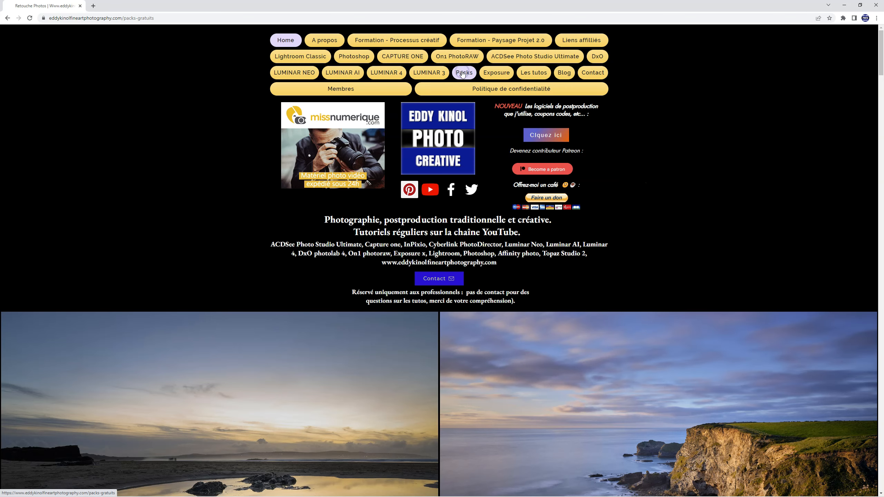
Step: Look through the free looks, LUTs, presets, guides and sky packs on the Packs page, and return to its beginning
{"action": "scroll", "coordinate": [608, 205], "scroll_direction": "down", "scroll_amount": 2}
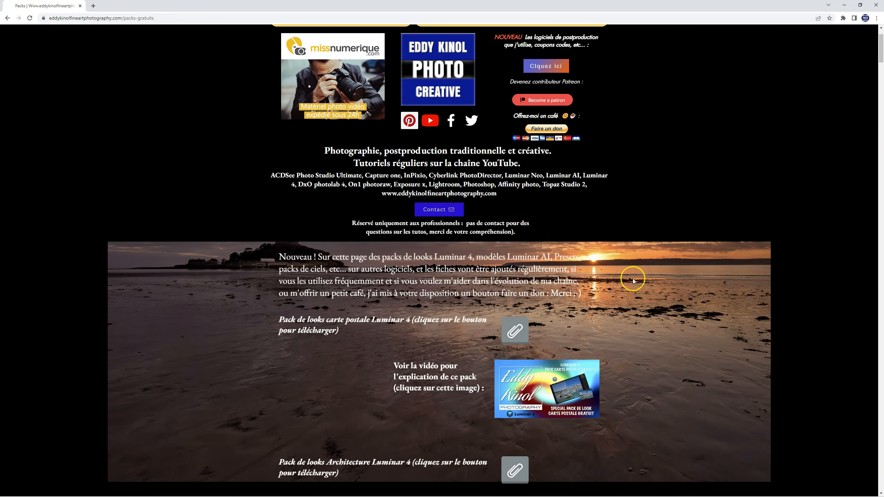
{"action": "left_click_drag", "start_coordinate": [881, 54], "coordinate": [880, 137]}
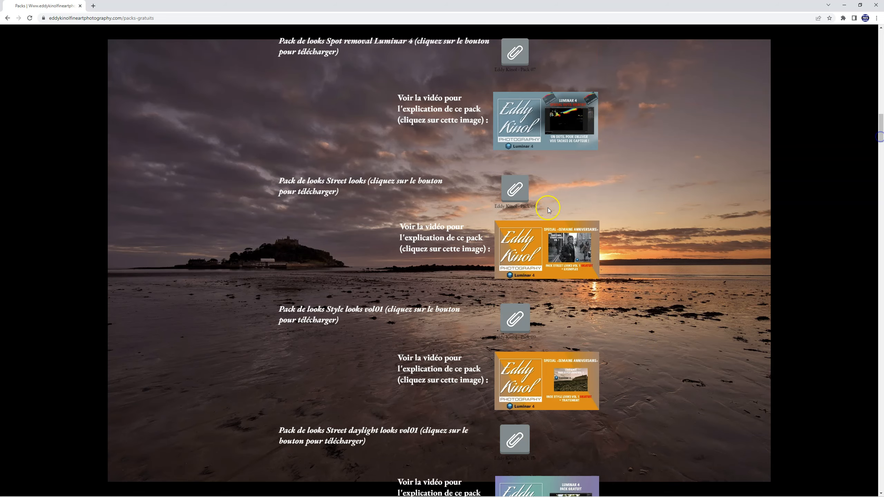
{"action": "scroll", "coordinate": [681, 205], "scroll_direction": "down", "scroll_amount": 12}
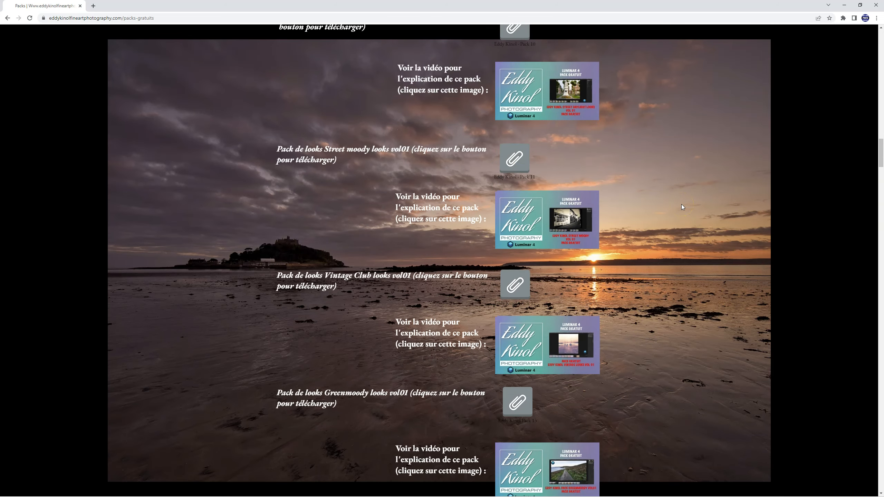
{"action": "scroll", "coordinate": [682, 206], "scroll_direction": "down", "scroll_amount": 5}
{"action": "scroll", "coordinate": [681, 205], "scroll_direction": "down", "scroll_amount": 10}
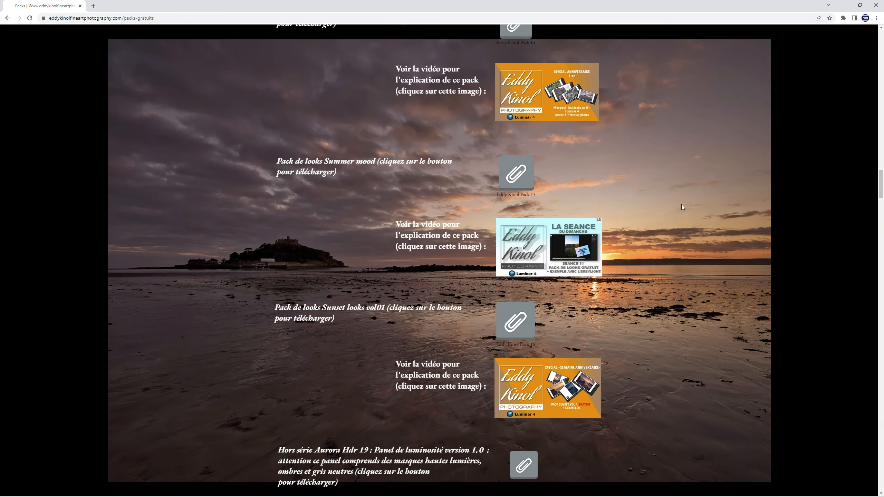
{"action": "left_click_drag", "start_coordinate": [881, 177], "coordinate": [874, 226]}
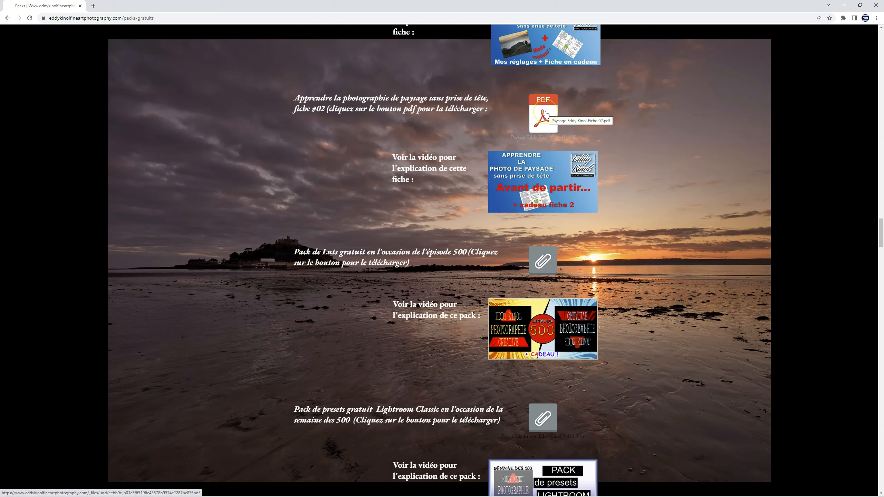
{"action": "left_click", "coordinate": [537, 257]}
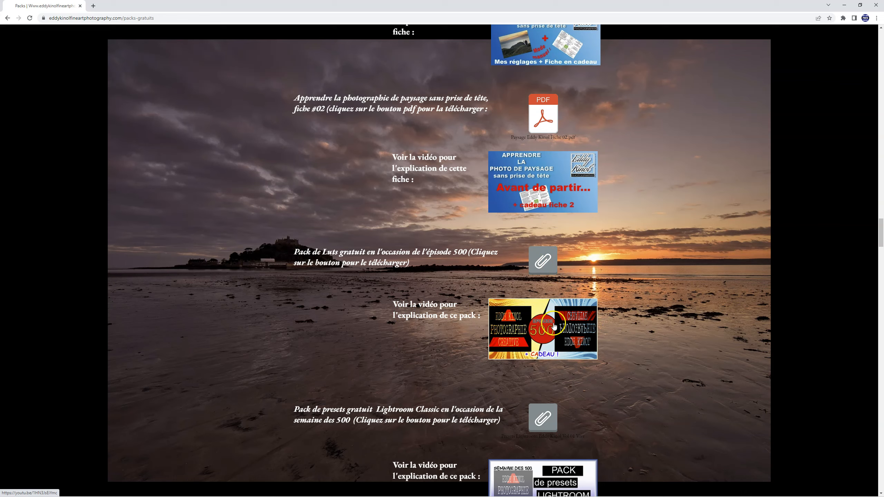
{"action": "left_click_drag", "start_coordinate": [881, 233], "coordinate": [881, 495]}
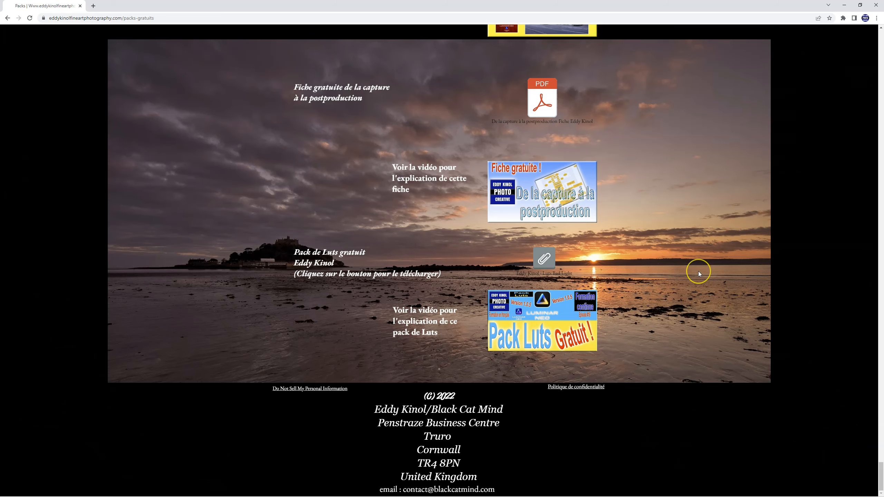
{"action": "scroll", "coordinate": [698, 271], "scroll_direction": "up", "scroll_amount": 20}
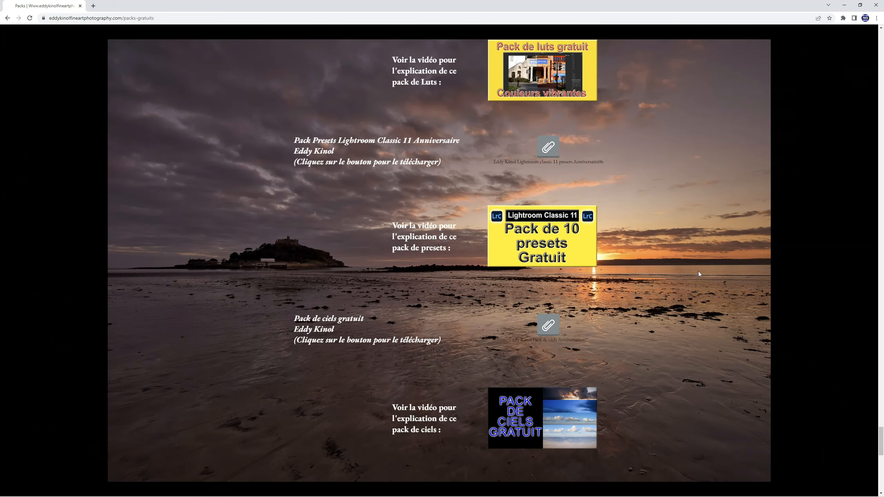
{"action": "scroll", "coordinate": [698, 272], "scroll_direction": "up", "scroll_amount": 15}
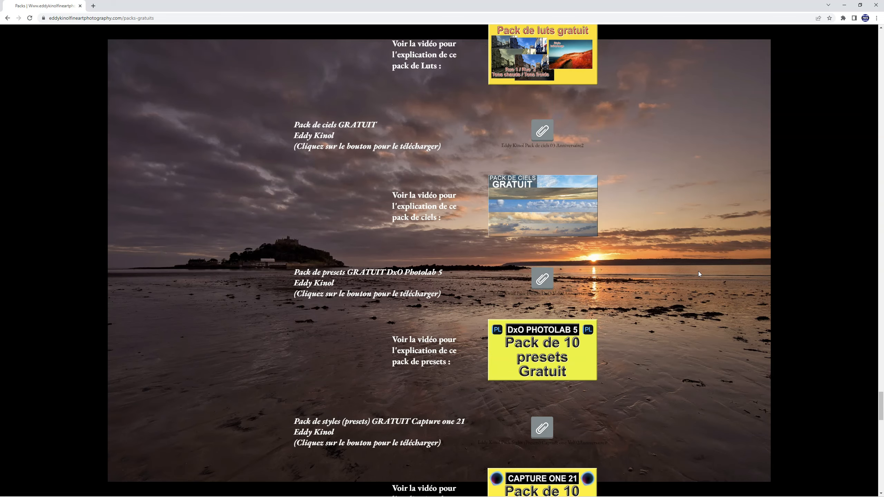
{"action": "scroll", "coordinate": [699, 271], "scroll_direction": "up", "scroll_amount": 10}
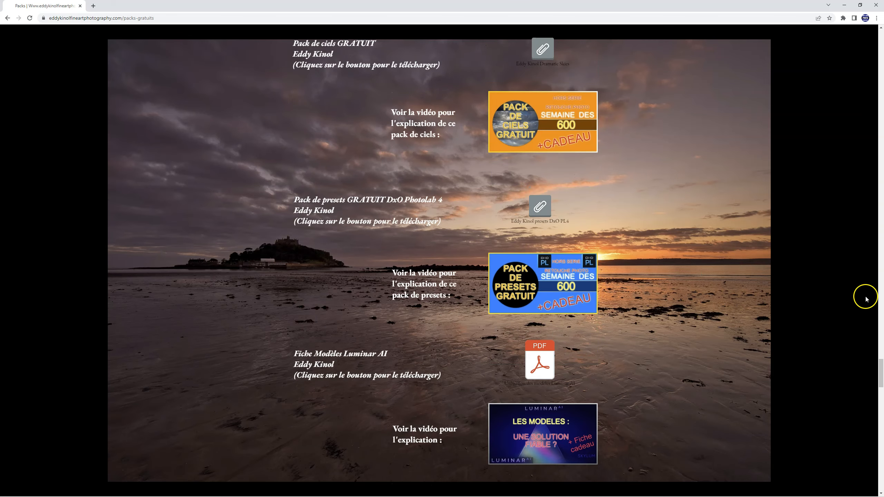
{"action": "left_click_drag", "start_coordinate": [880, 370], "coordinate": [879, 45]}
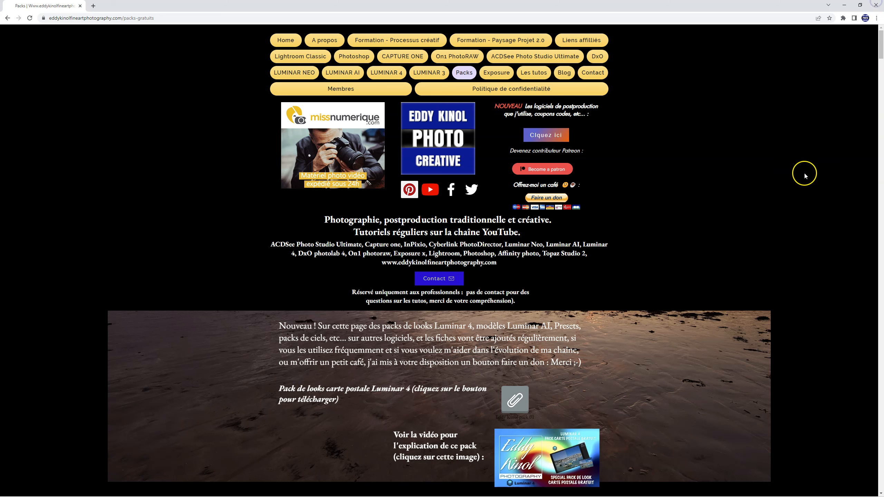